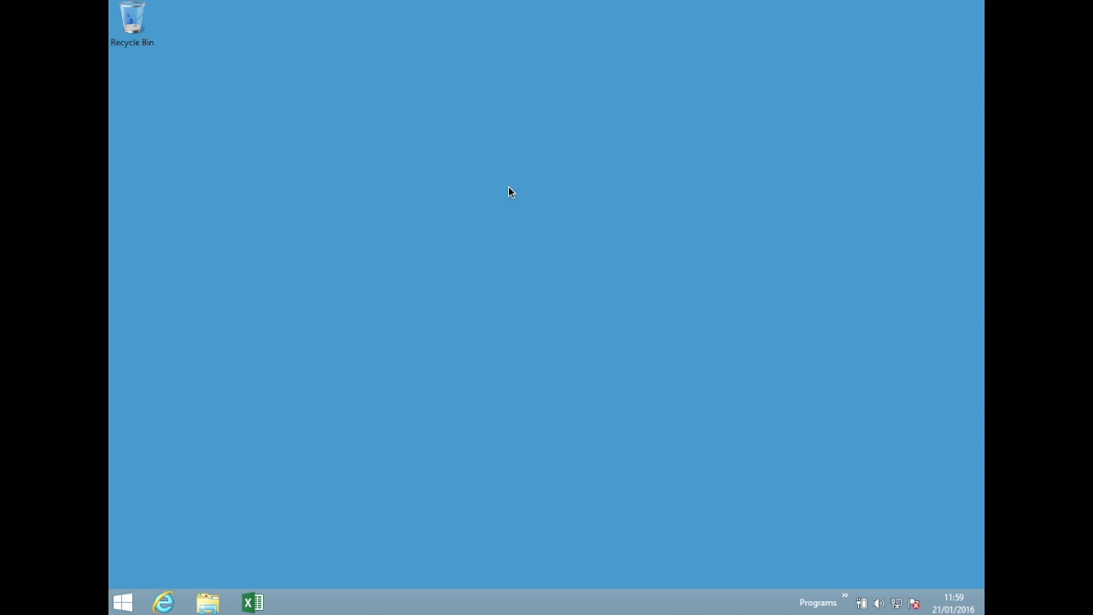
Launch ArcMap 10.3.1 from the ArcGIS folder in the Programs menu.
click(849, 601)
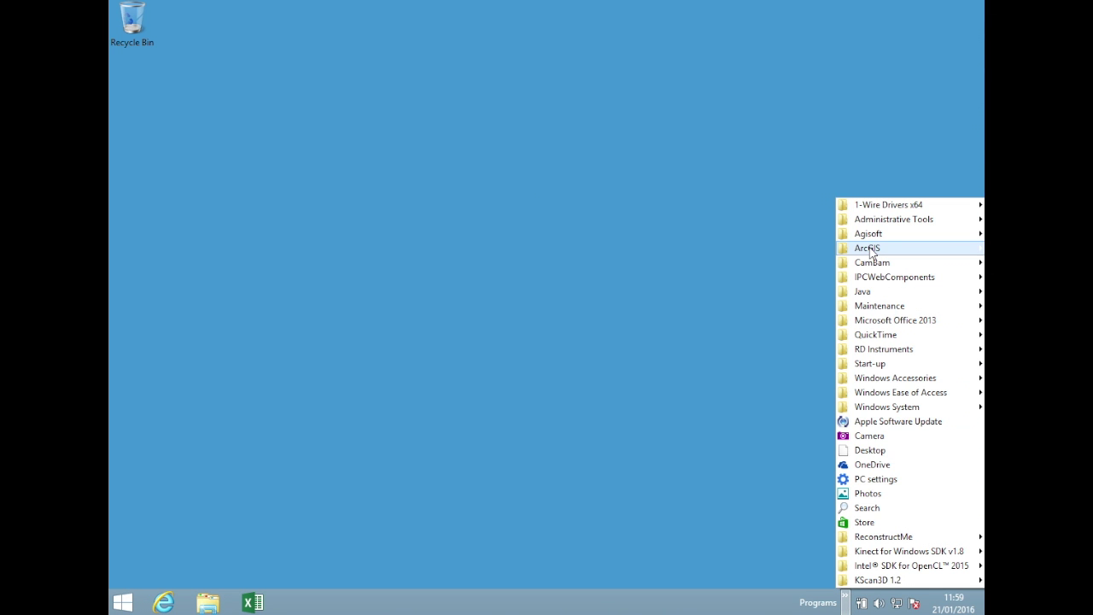
mouse_move(871, 250)
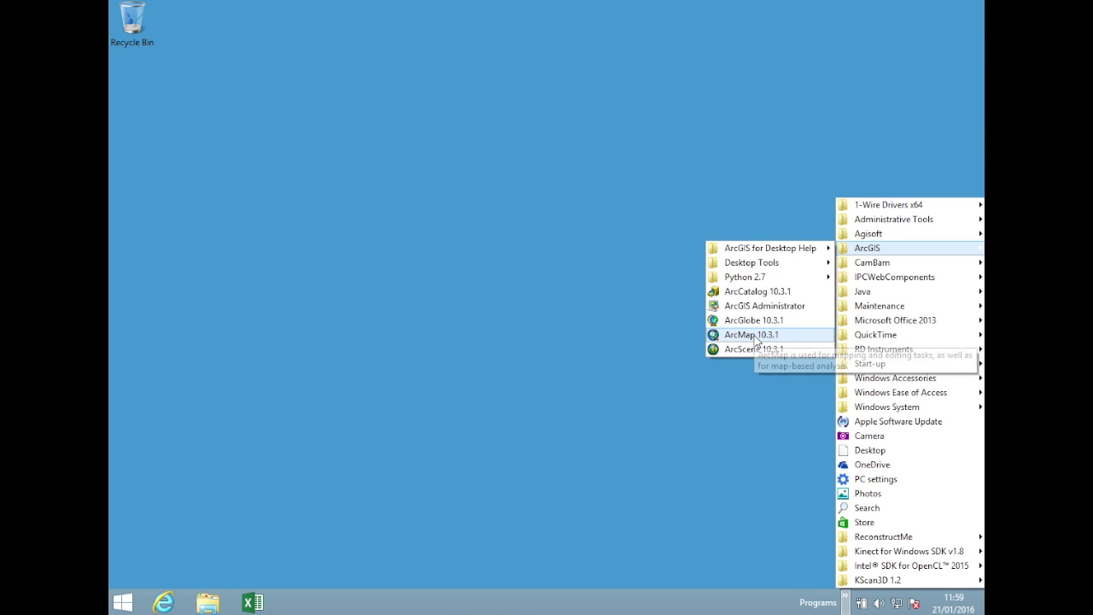
click(755, 337)
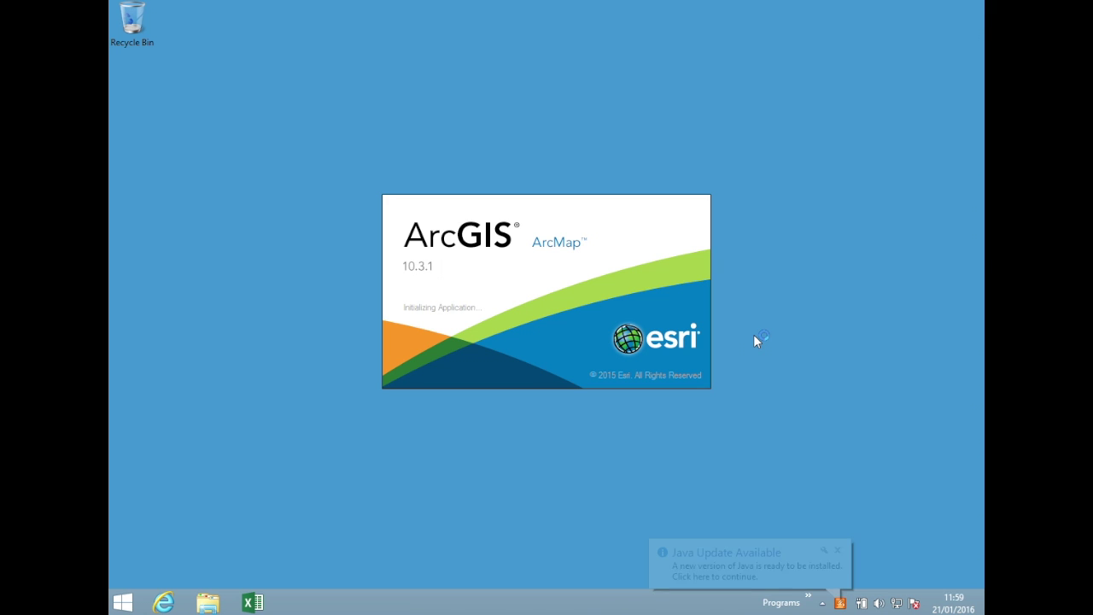
Dismiss the Java notification and preview the Industry, ISO (A) and Architectural templates.
click(838, 550)
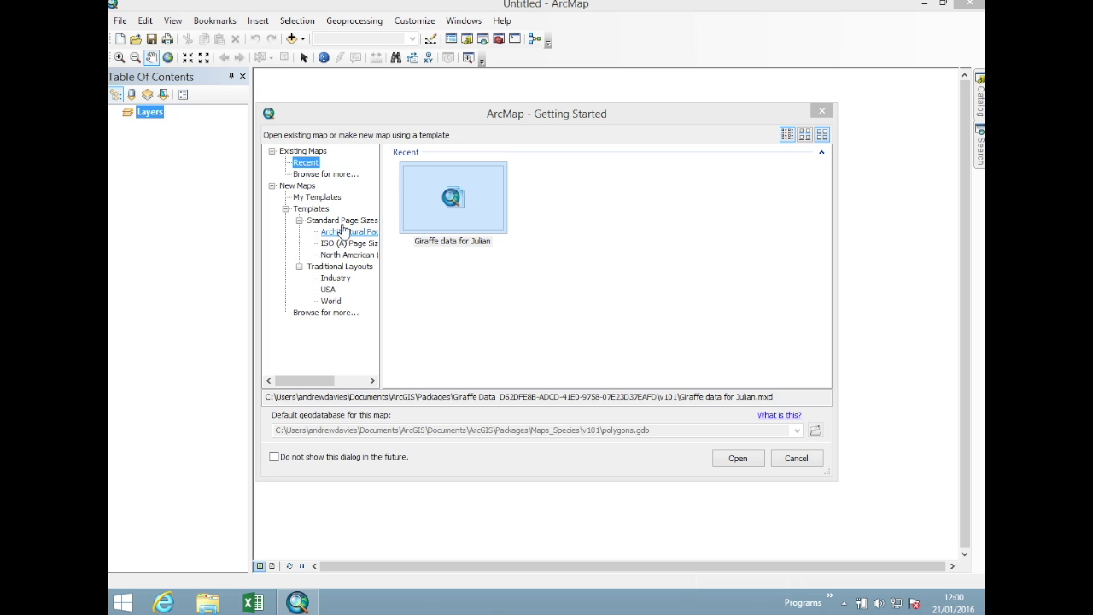
click(333, 277)
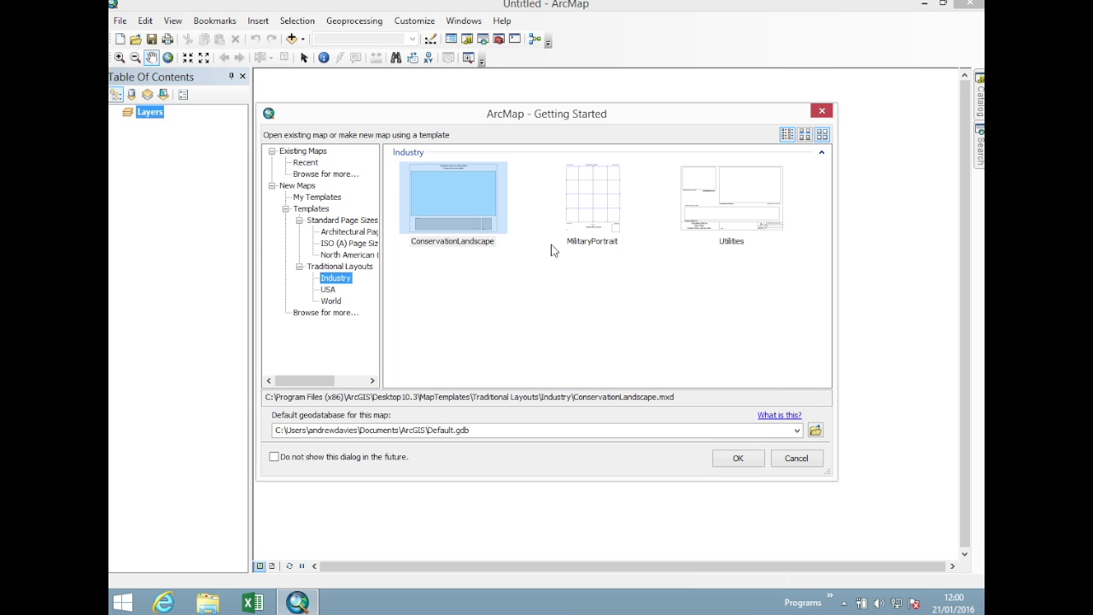
click(345, 246)
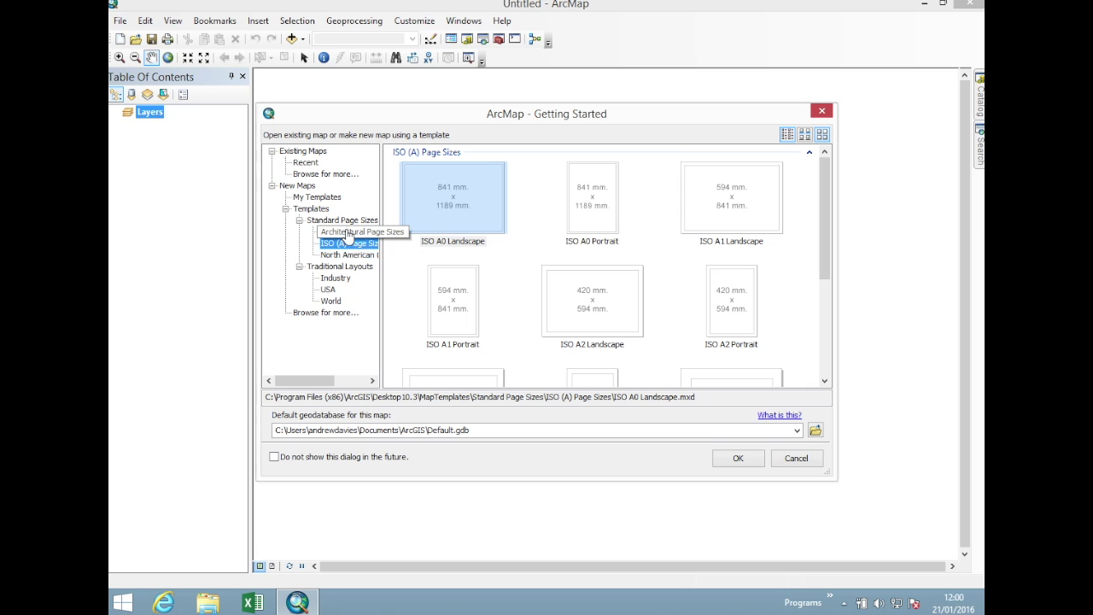
click(346, 232)
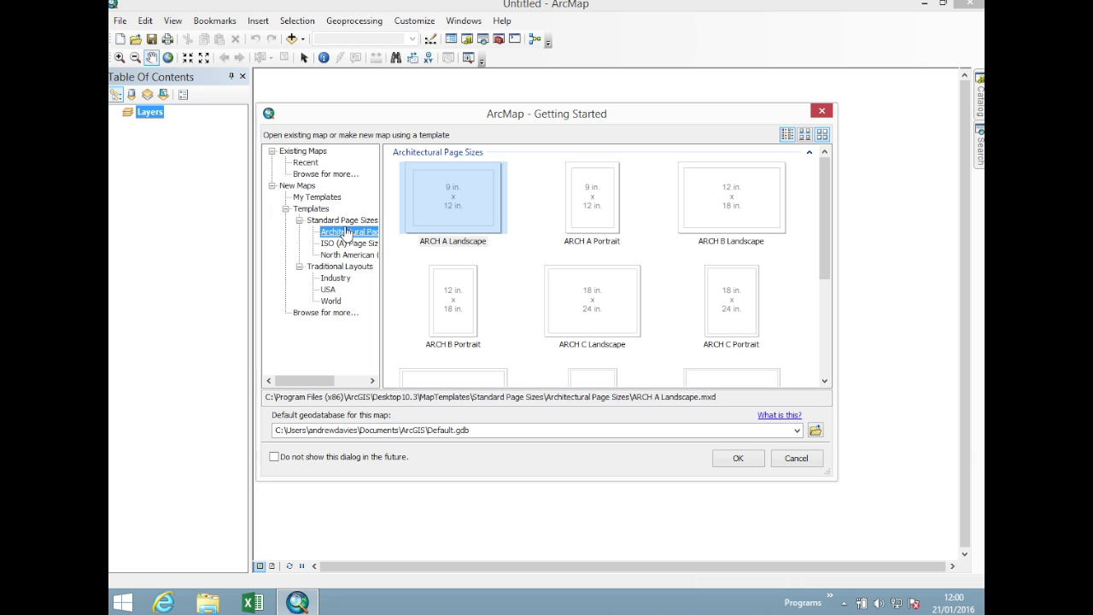
Tick 'Do not show this dialog in the future' and open a new blank map.
drag(519, 121, 535, 124)
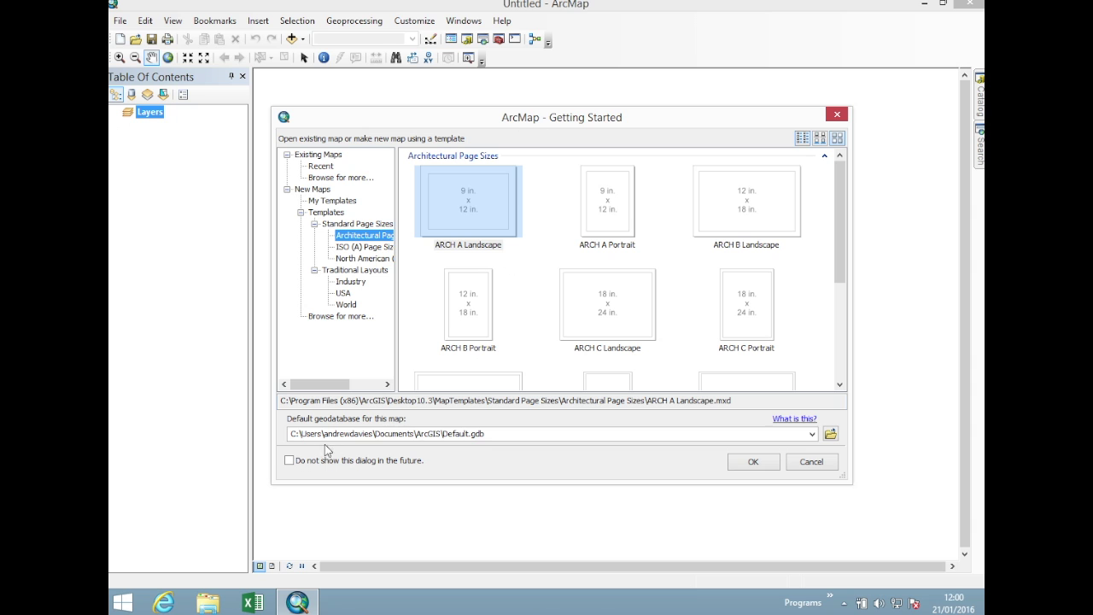
click(289, 461)
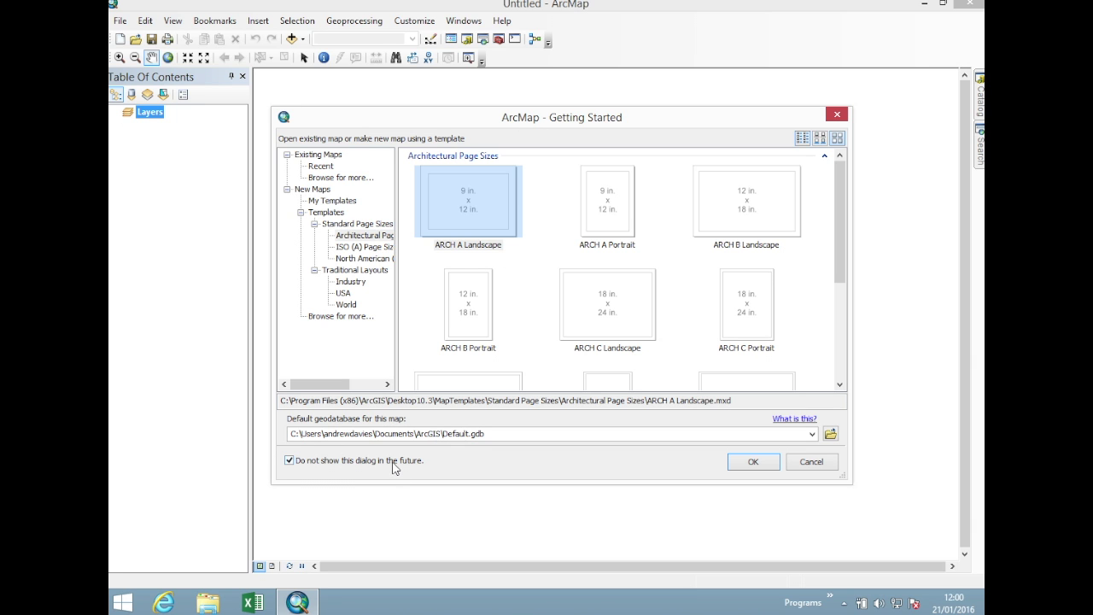
click(753, 462)
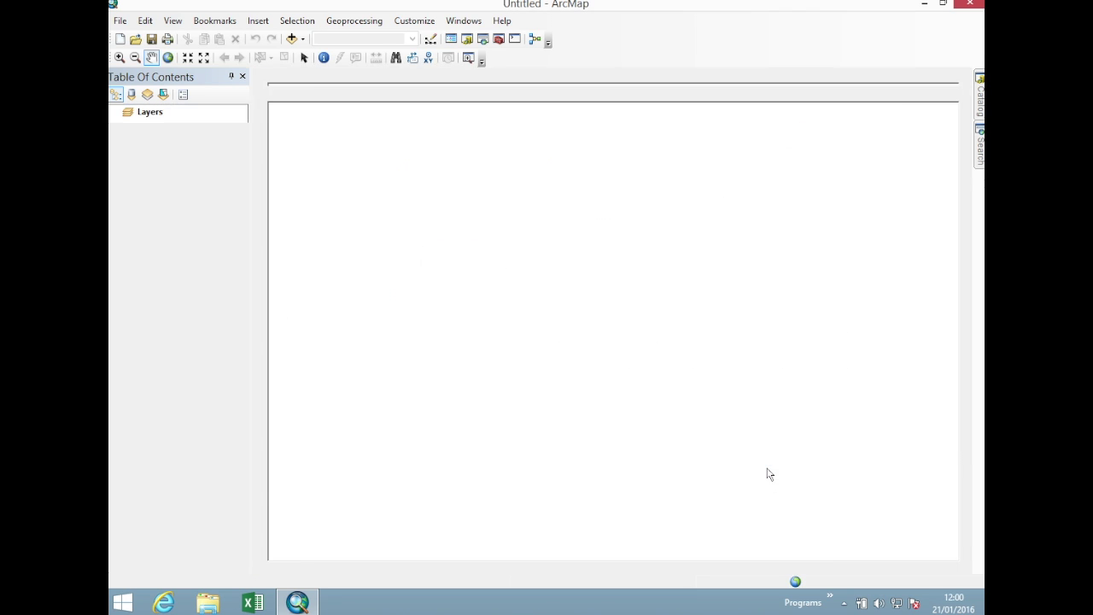
Restore down the ArcMap window, shift it up-left and stretch it taller.
click(943, 4)
drag(837, 43, 810, 18)
drag(971, 492, 971, 581)
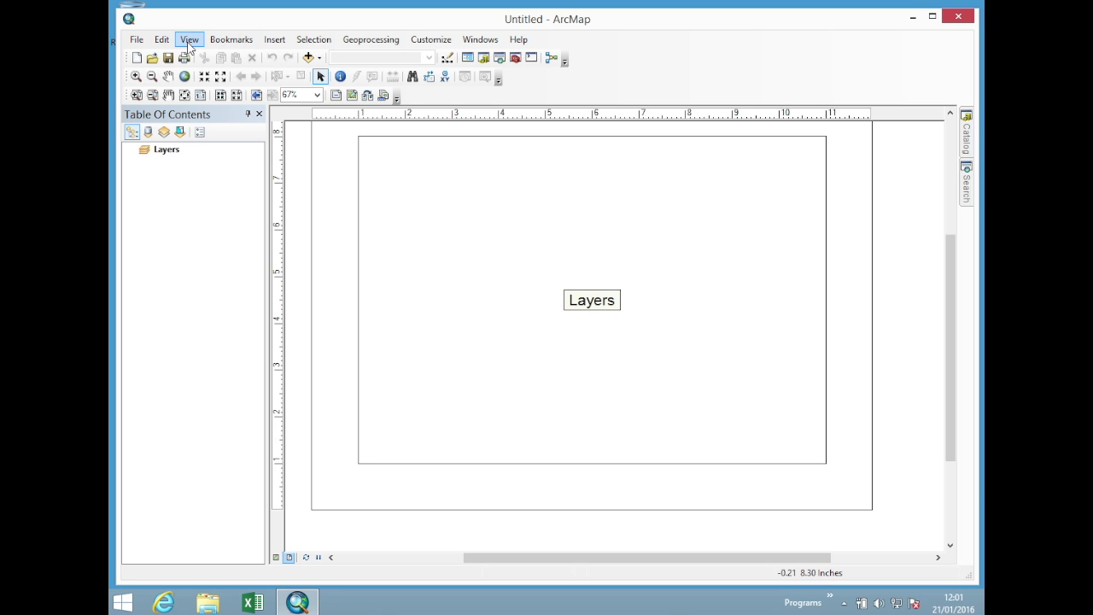
Switch to Data View and close the detached Layout toolbar, moving the Tools toolbar aside.
click(189, 43)
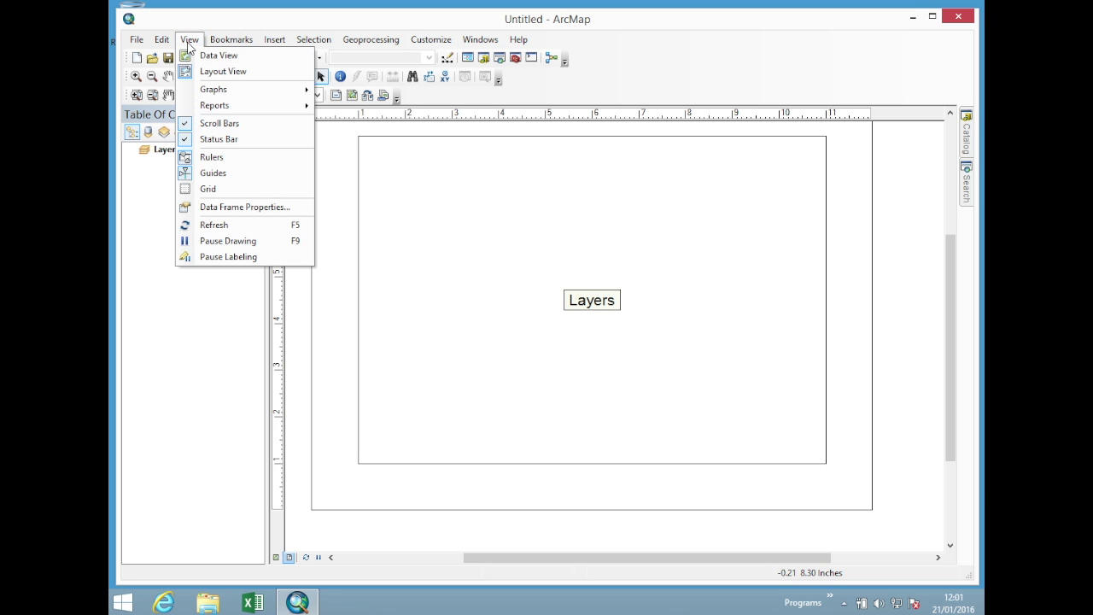
click(241, 57)
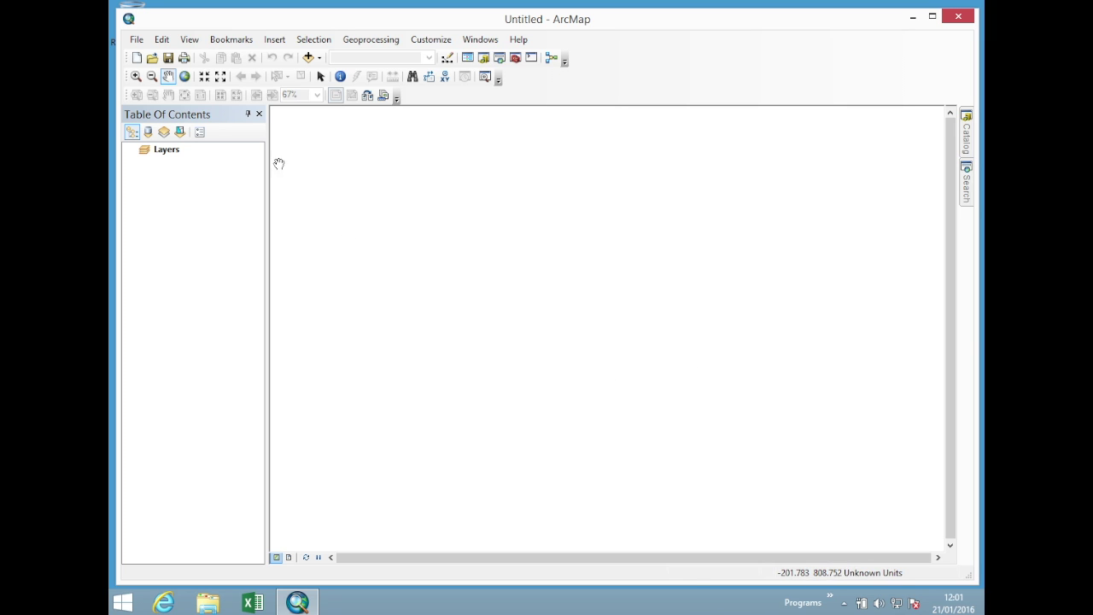
drag(128, 95, 380, 127)
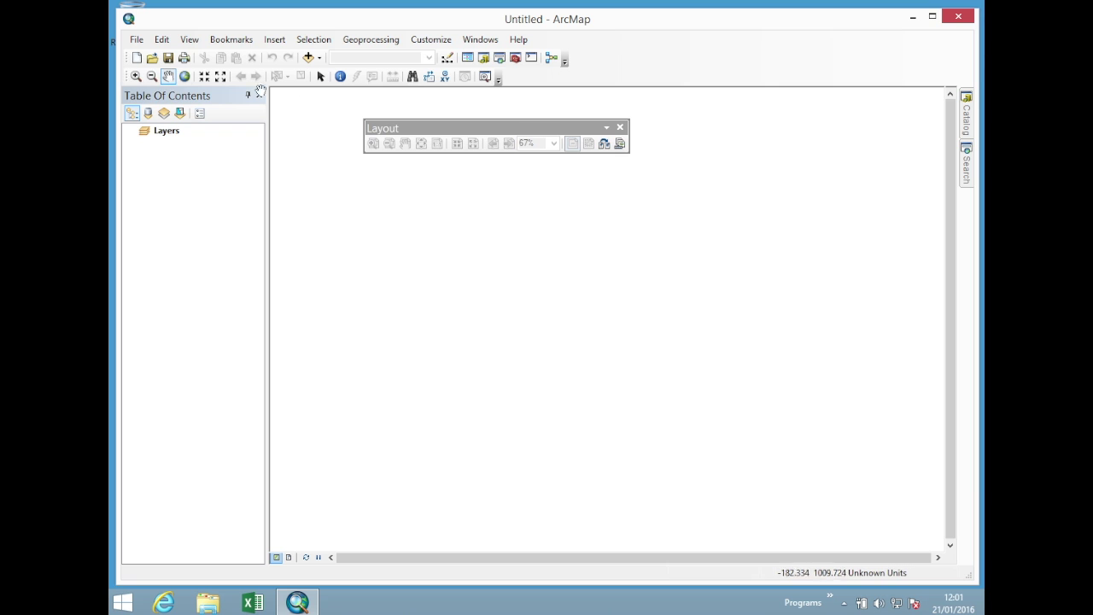
drag(128, 76, 397, 76)
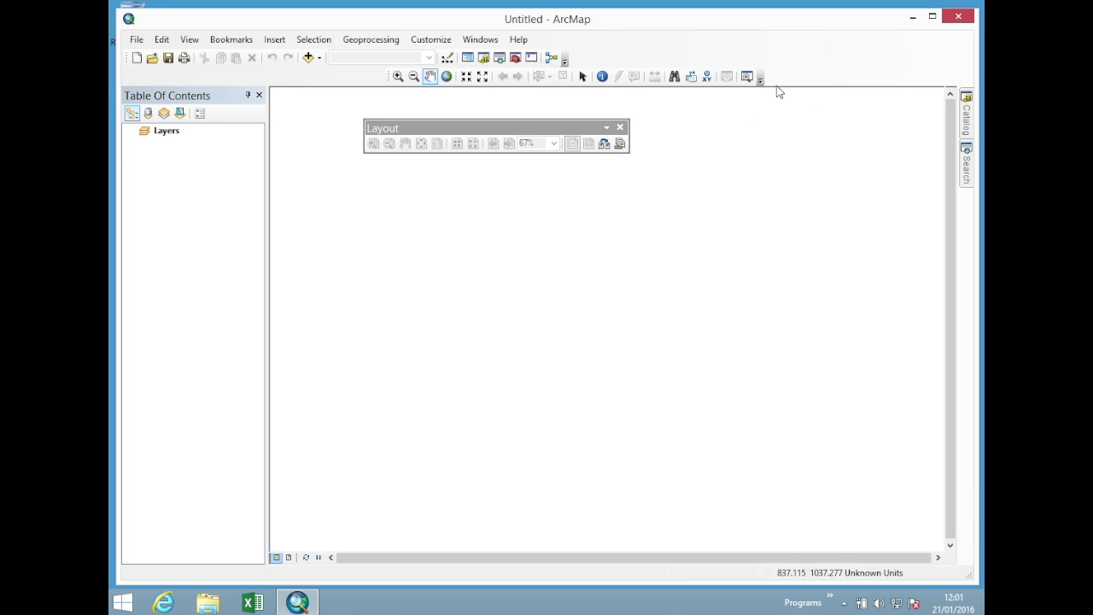
click(620, 127)
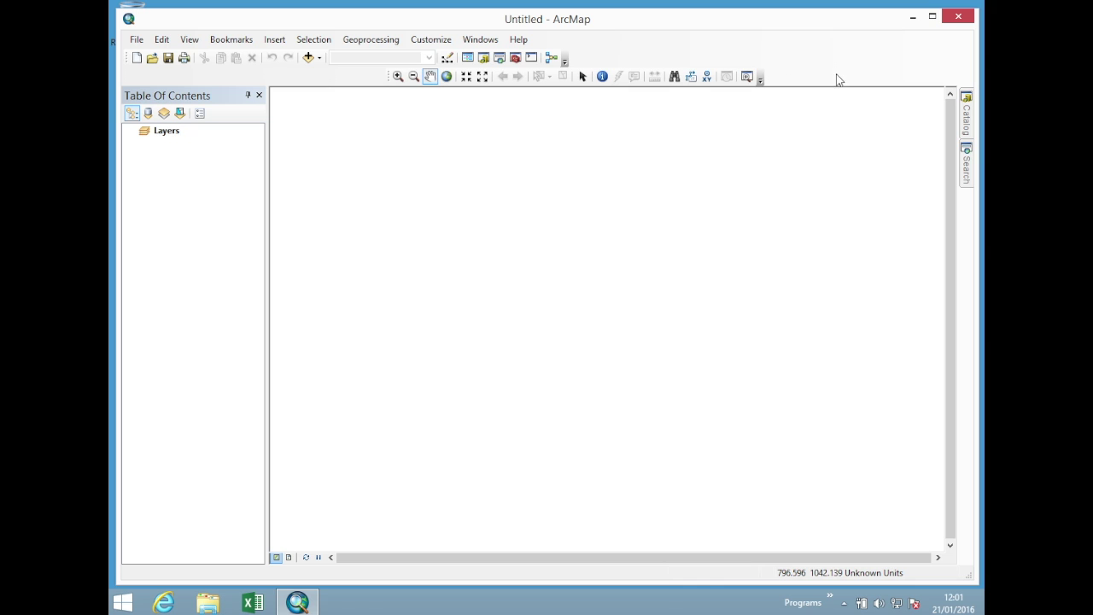
right_click(793, 77)
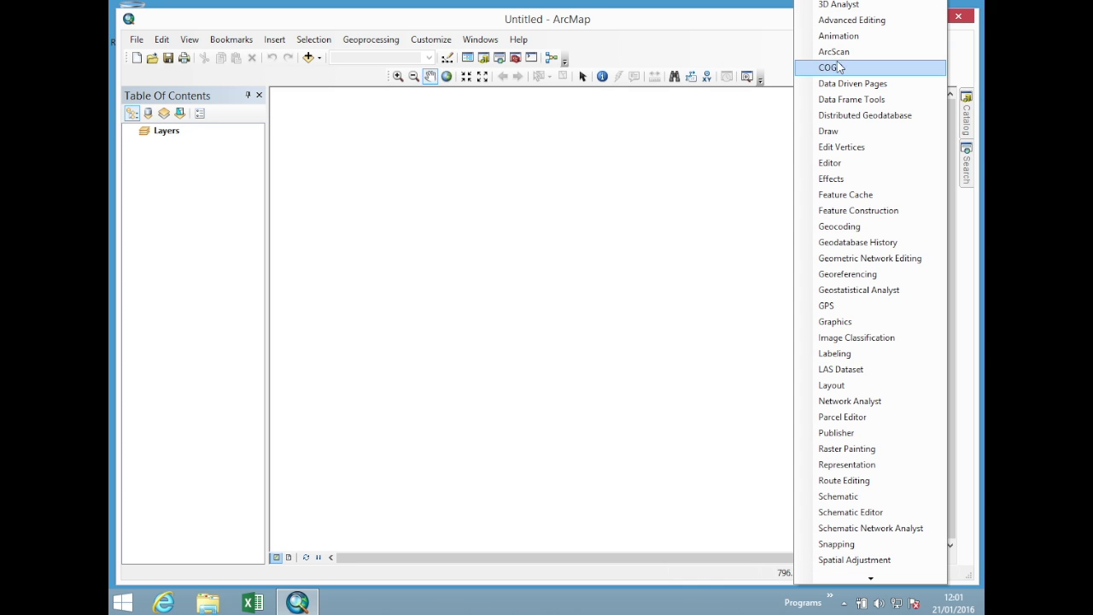
Re-enable the Layout toolbar and dock it at the right end of the top toolbar row.
mouse_move(867, 588)
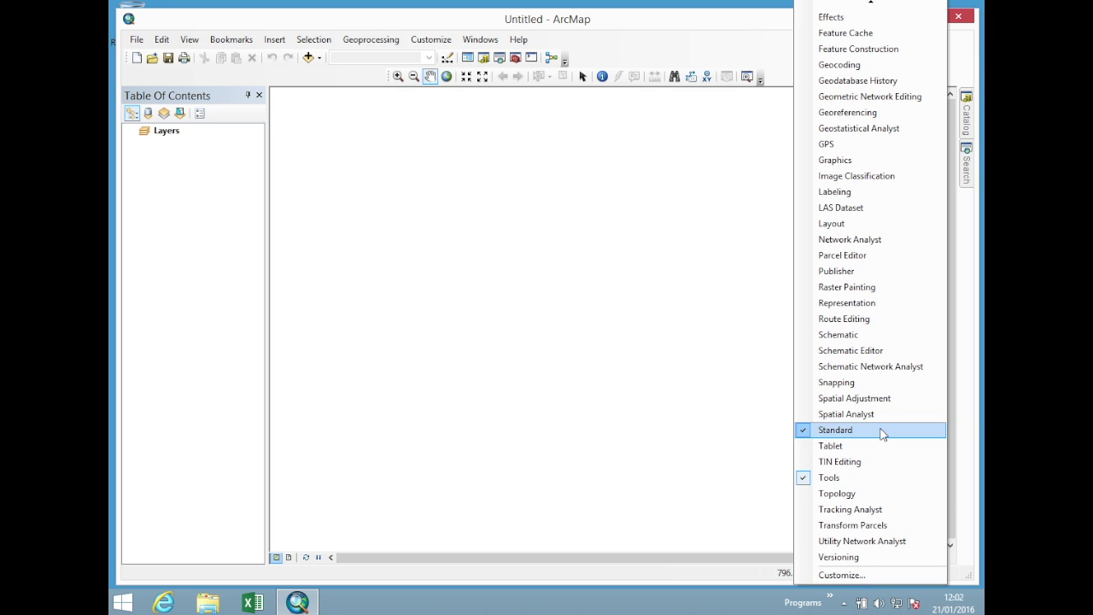
mouse_move(878, 7)
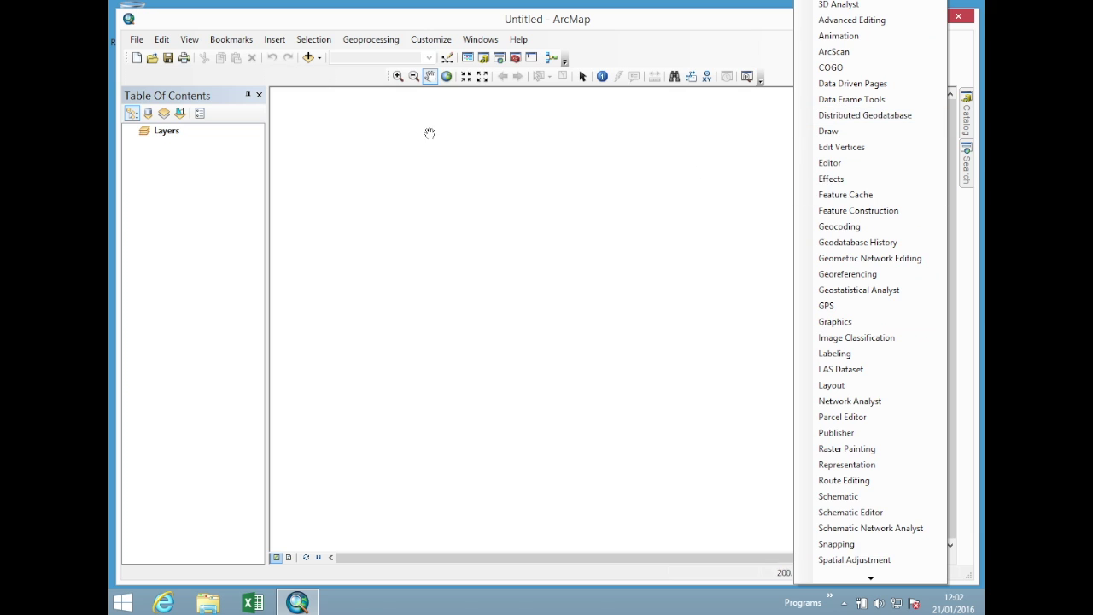
mouse_move(870, 578)
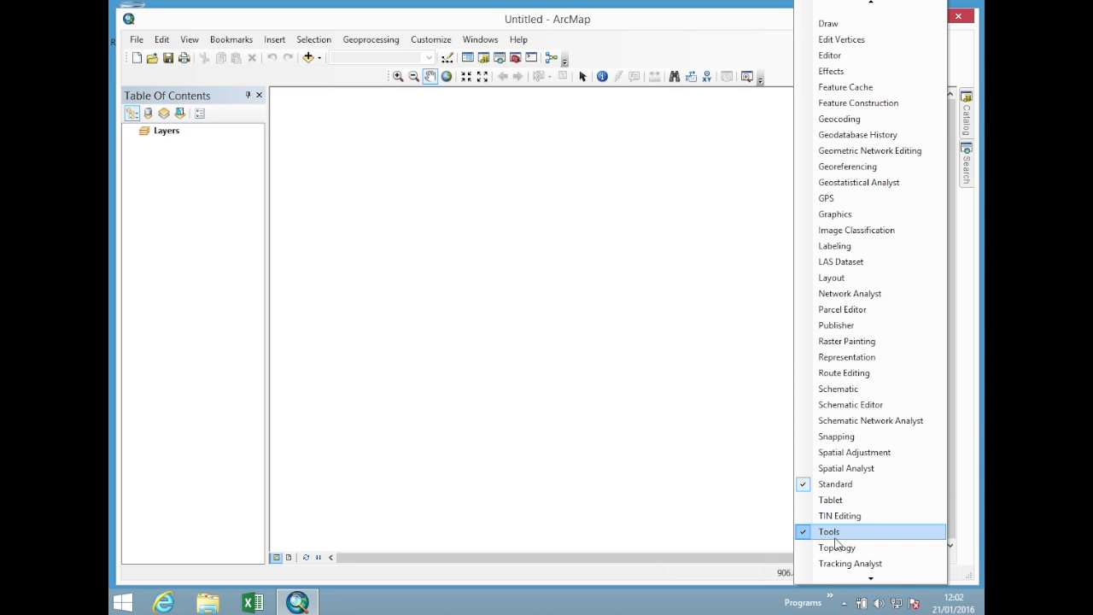
click(860, 281)
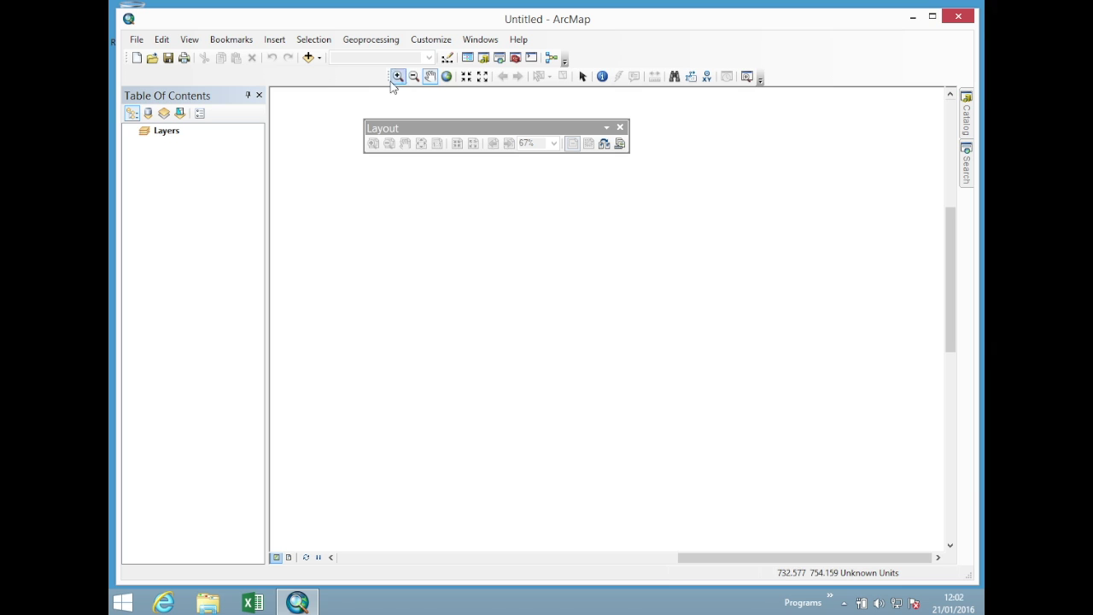
drag(395, 76, 125, 76)
drag(434, 130, 609, 56)
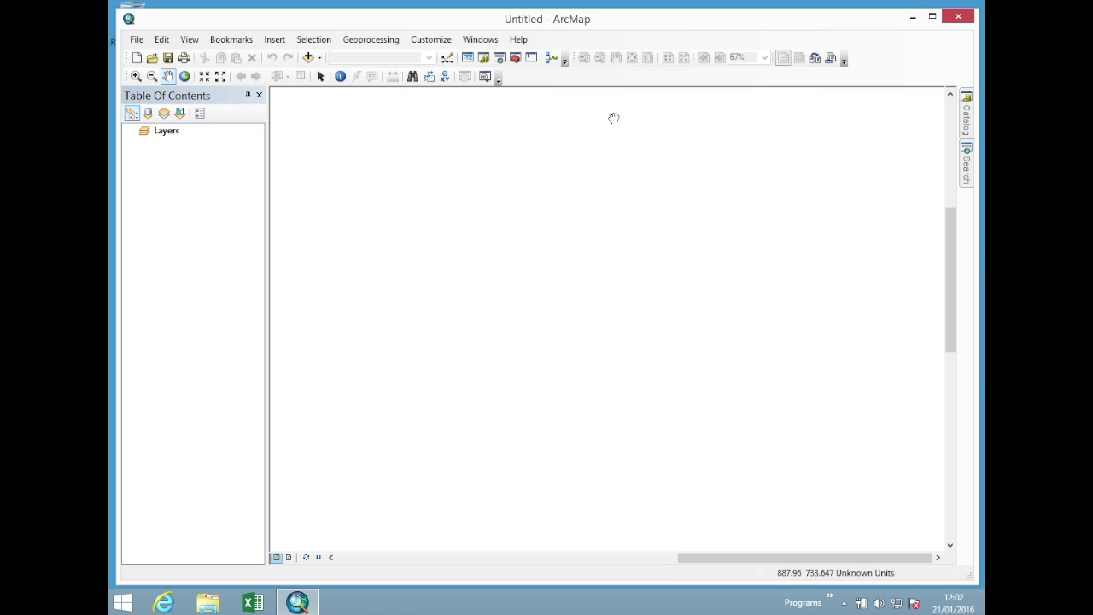
drag(613, 118, 482, 195)
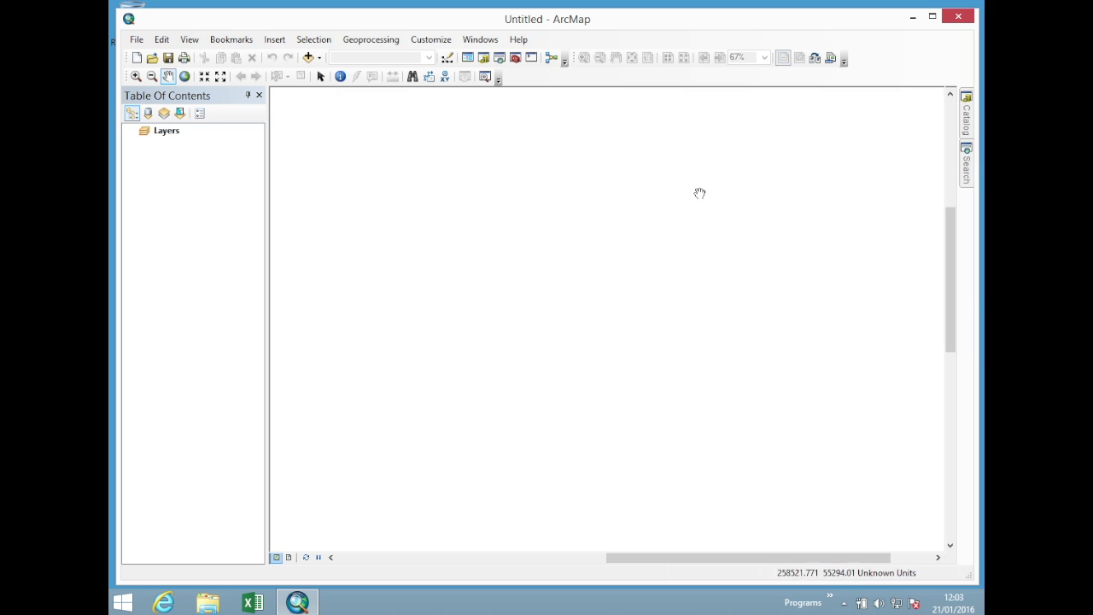
click(965, 169)
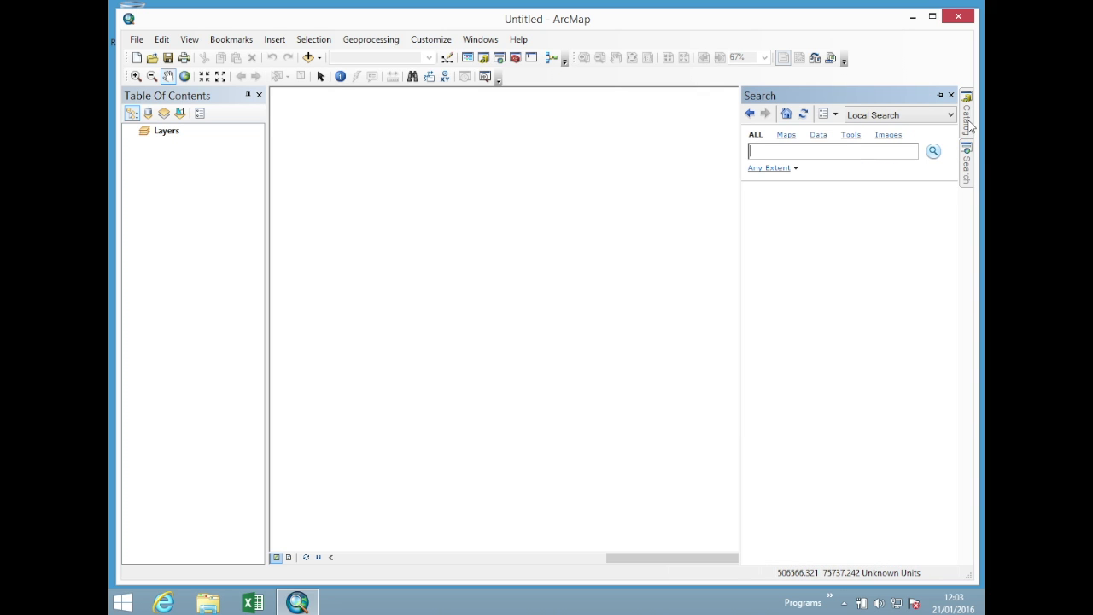
Slide out the Catalog panel, then switch to the Search panel.
click(968, 124)
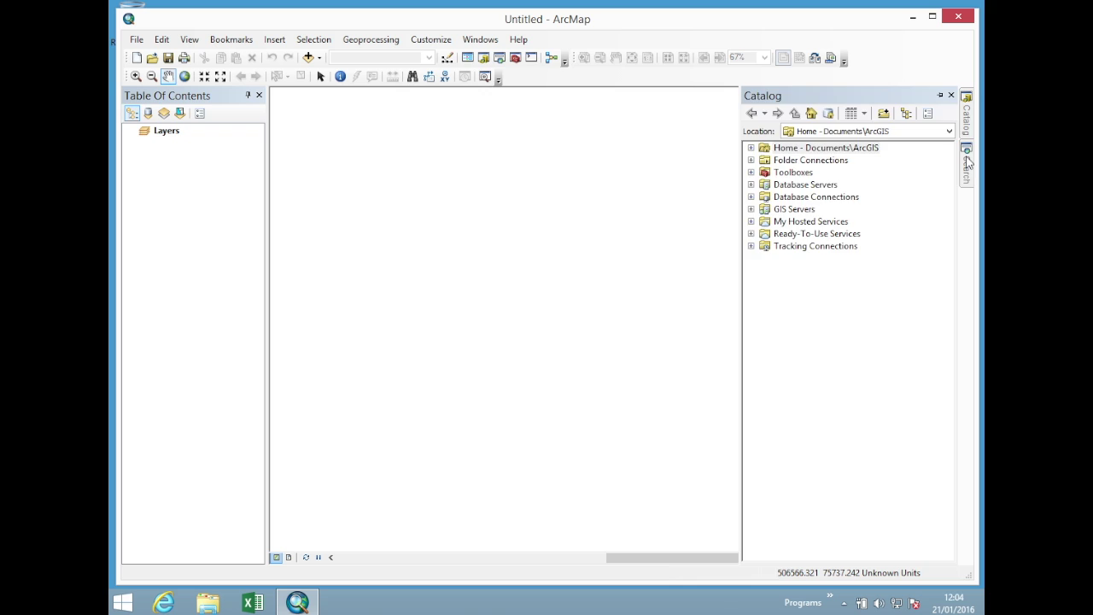
click(968, 163)
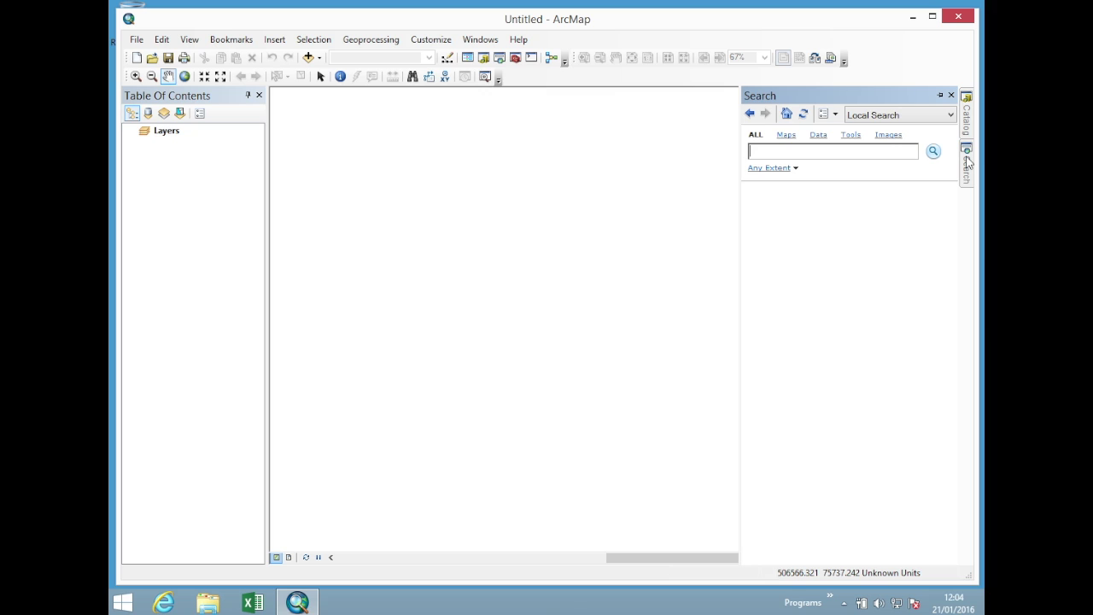
Search tools for 'ascii to raster', open ASCII to Raster (Conversion), then cancel it.
text(ascii to raster)
key(Return)
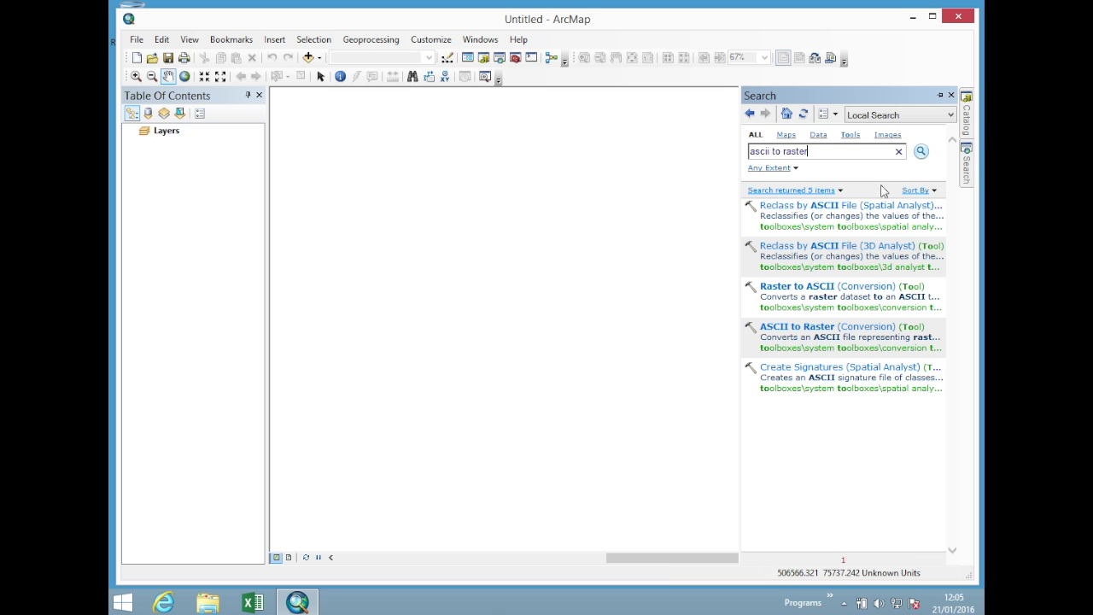
click(799, 330)
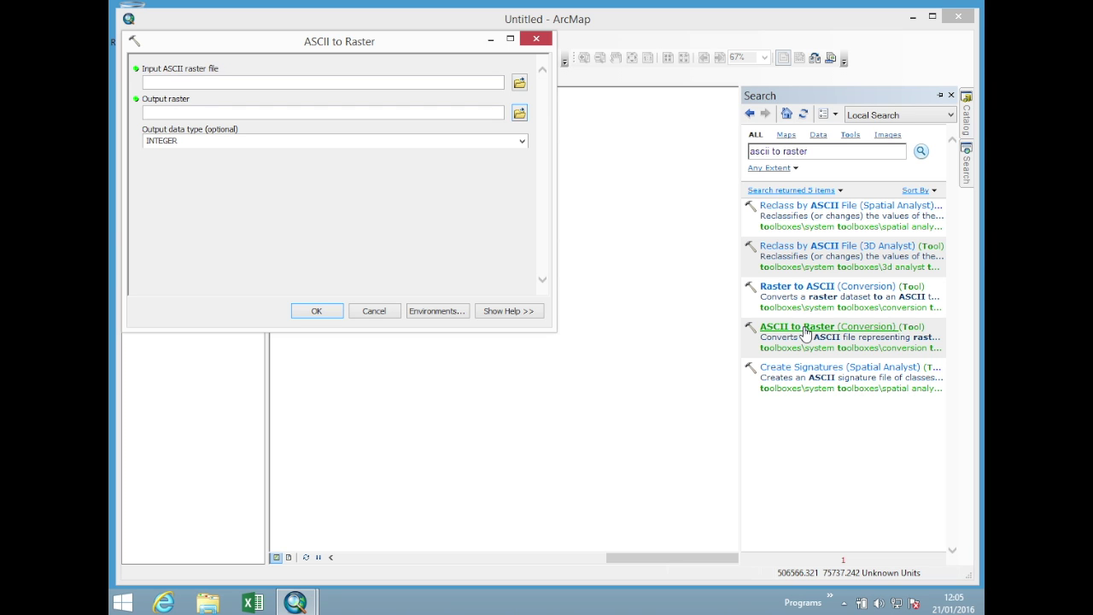
click(384, 313)
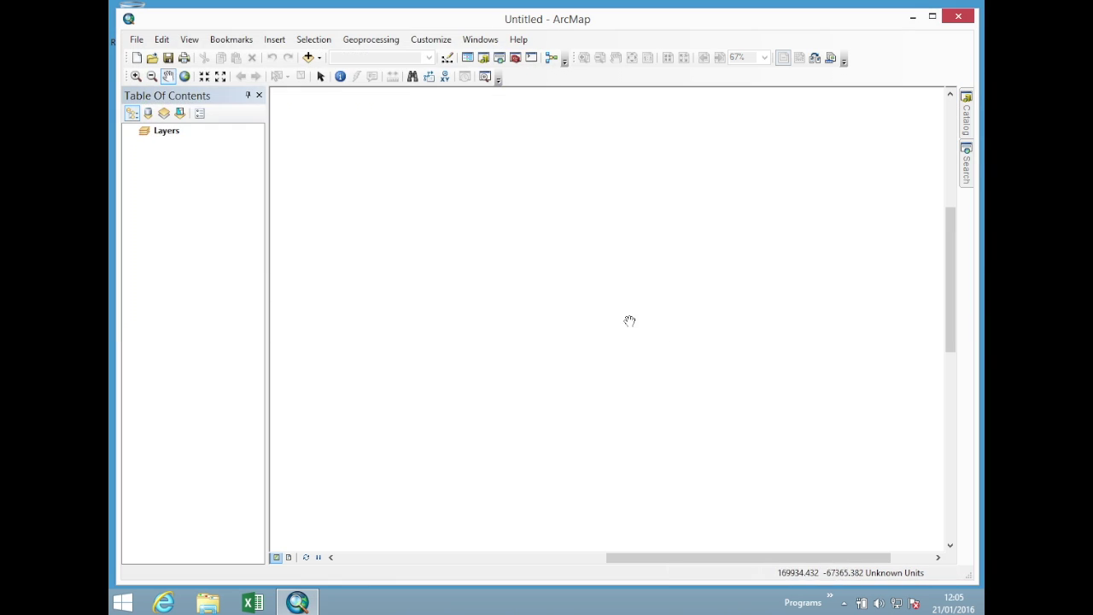
Open ArcToolbox over the map and browse Conversion Tools' Excel, From KML and From WFS toolsets.
click(515, 60)
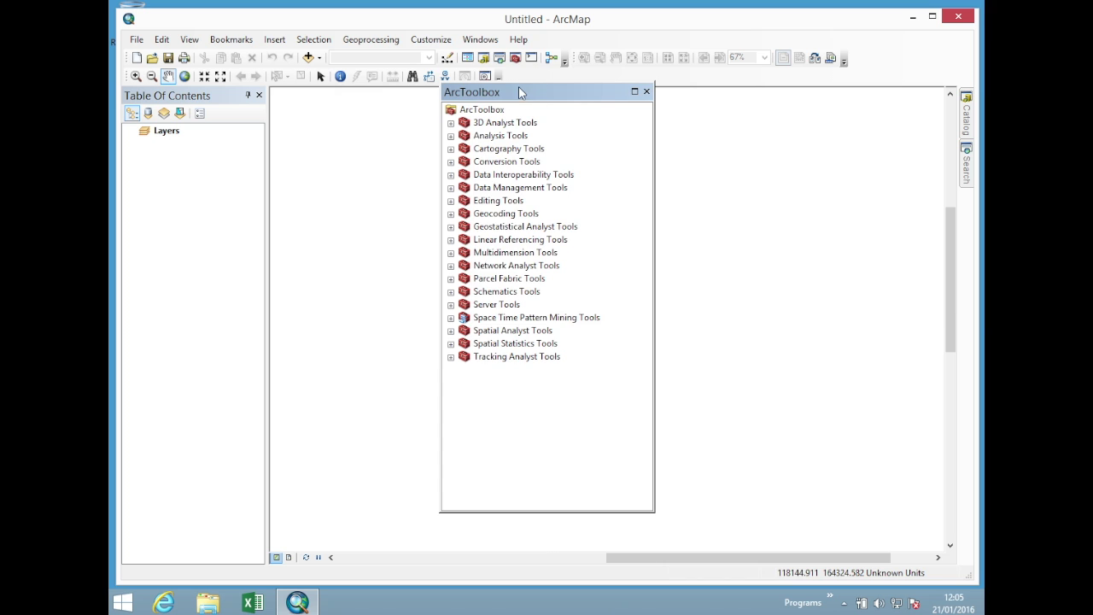
drag(518, 89, 538, 104)
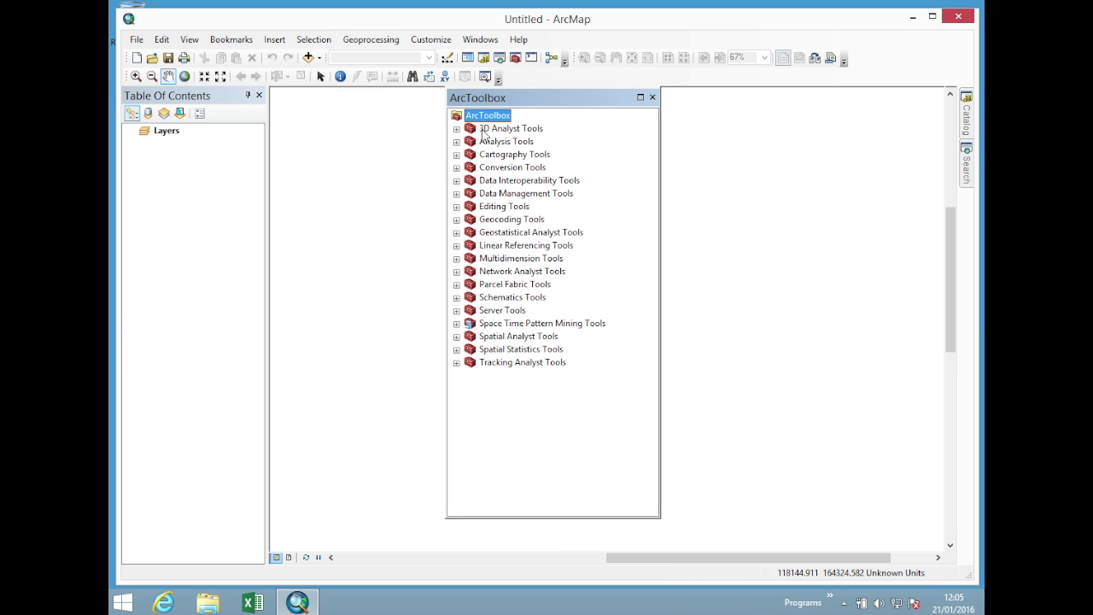
click(457, 169)
click(470, 181)
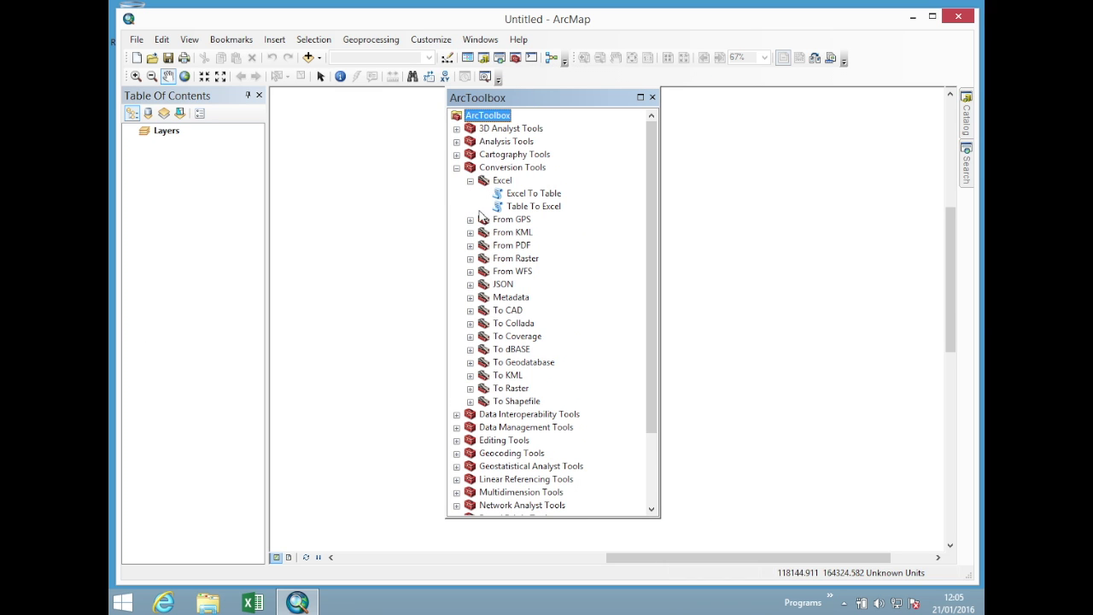
click(470, 232)
click(469, 284)
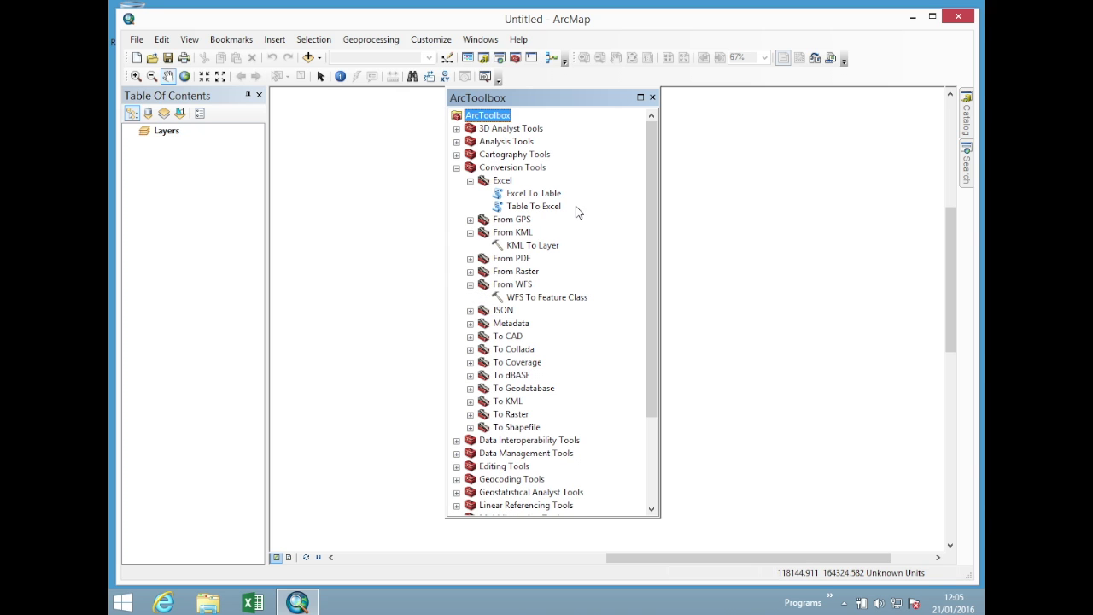
click(457, 168)
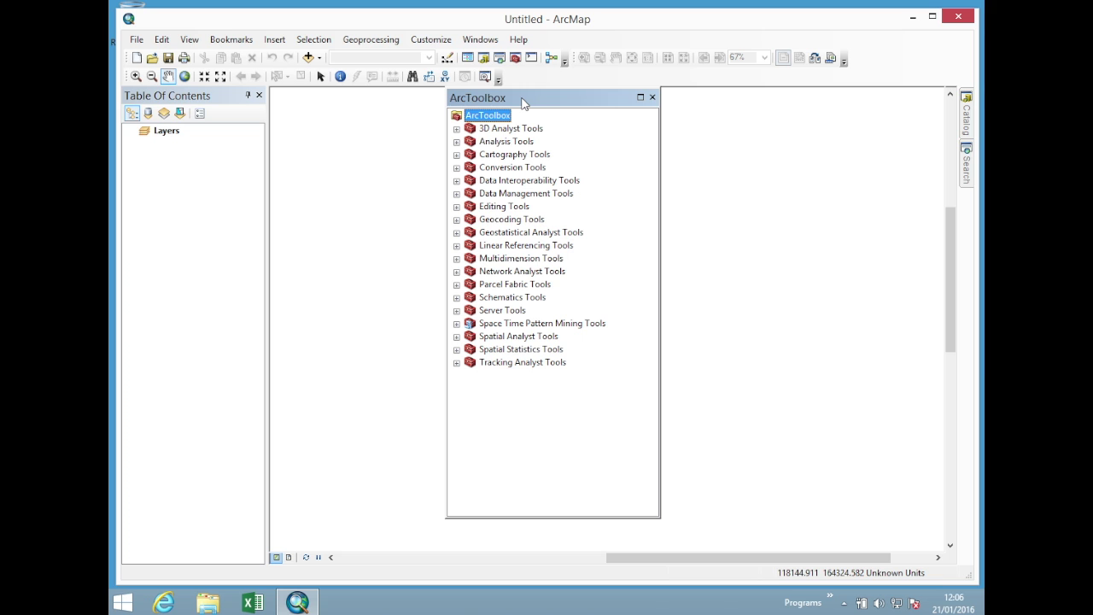
Dock ArcToolbox on the right edge, set it to auto-hide, and slide it back out.
drag(523, 102, 937, 326)
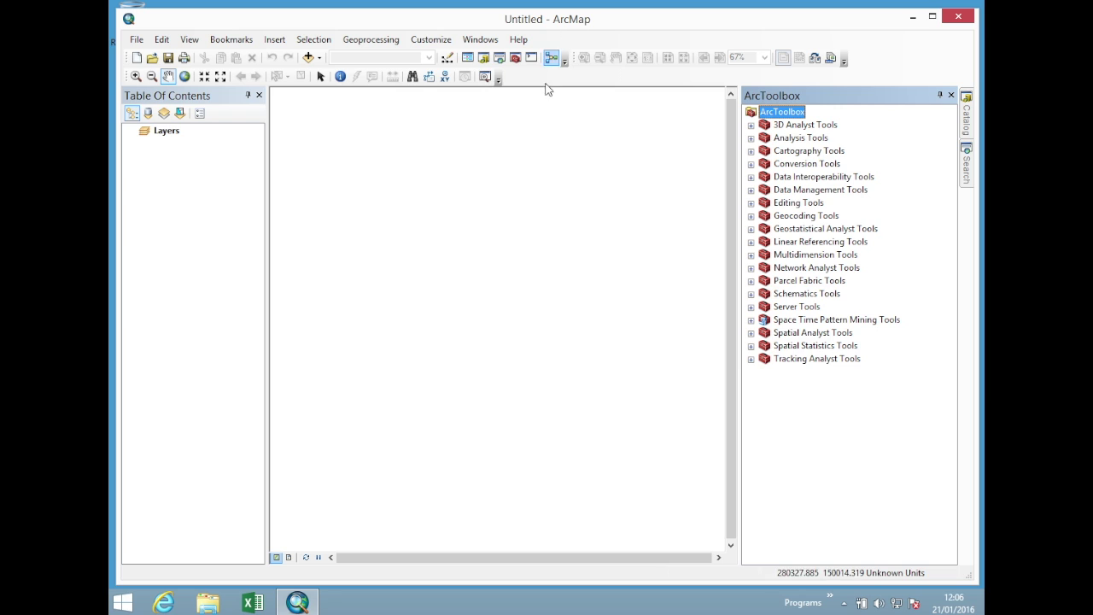
click(939, 97)
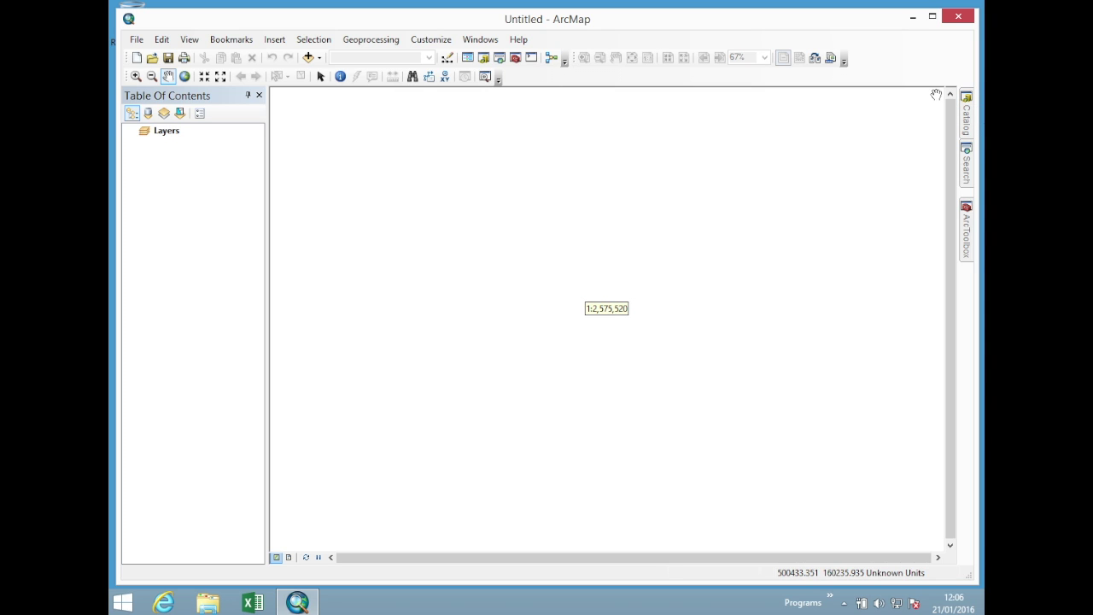
mouse_move(967, 219)
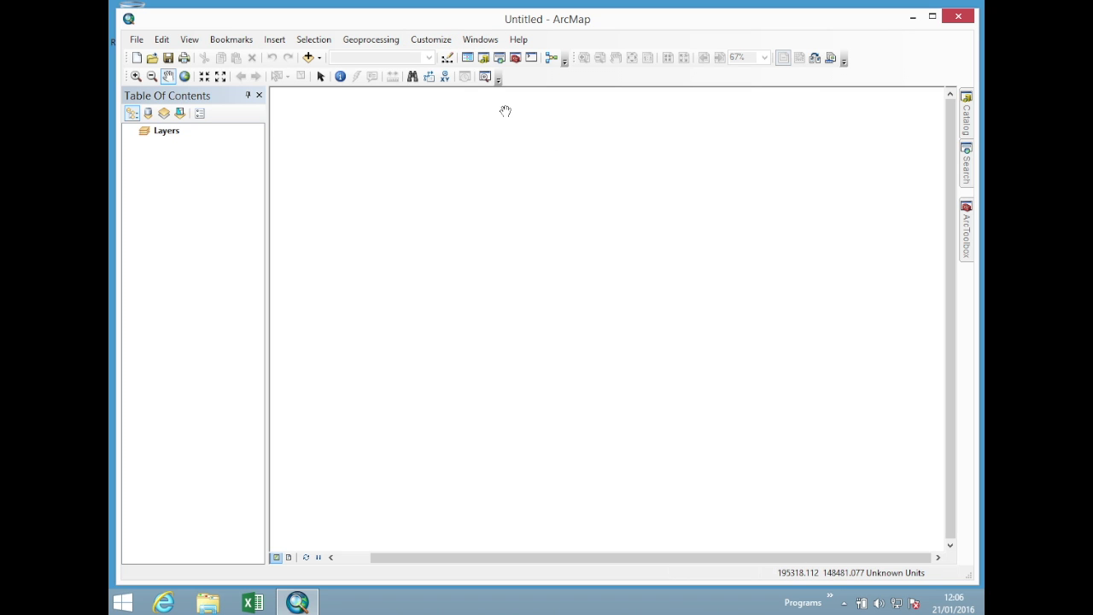
click(967, 229)
Expand Spatial Analyst Tools > Neighborhood and open Filter, triggering a Tool Not Licensed error.
click(752, 346)
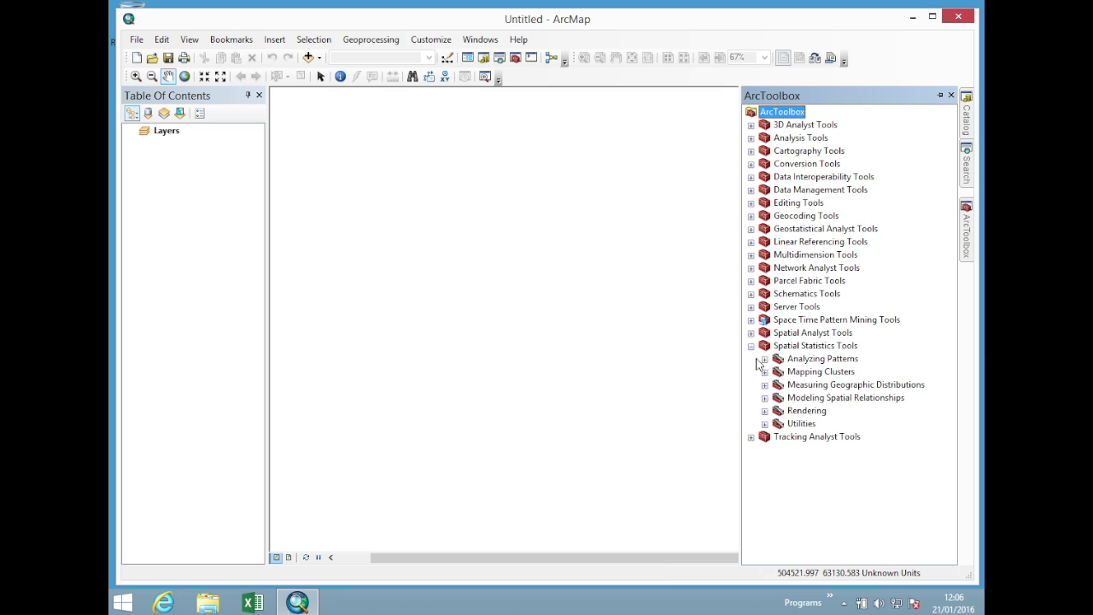
click(751, 333)
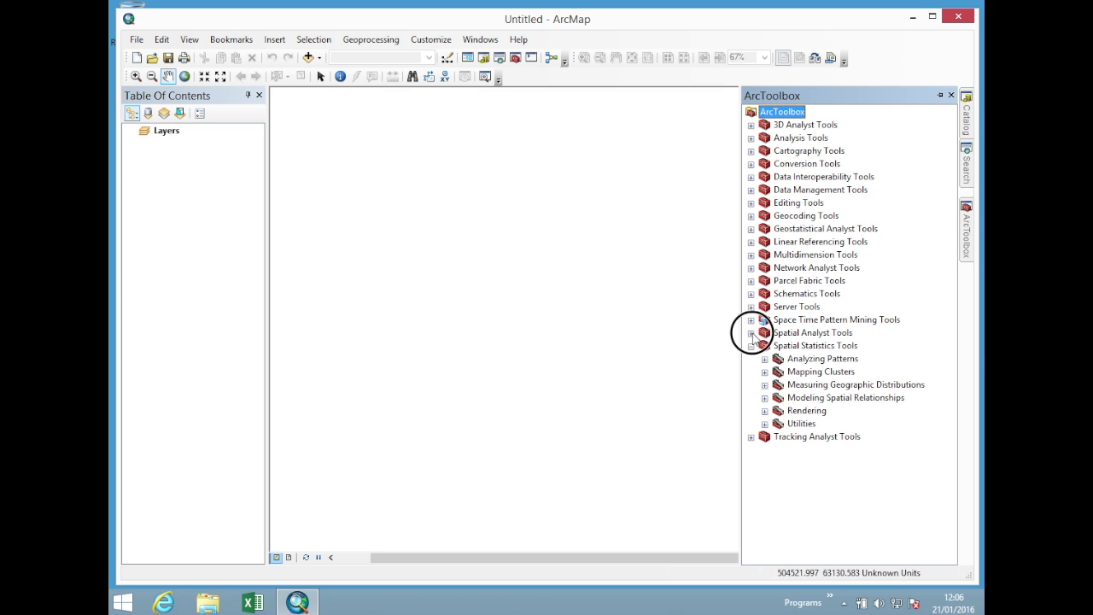
scroll(825, 329, up, 1)
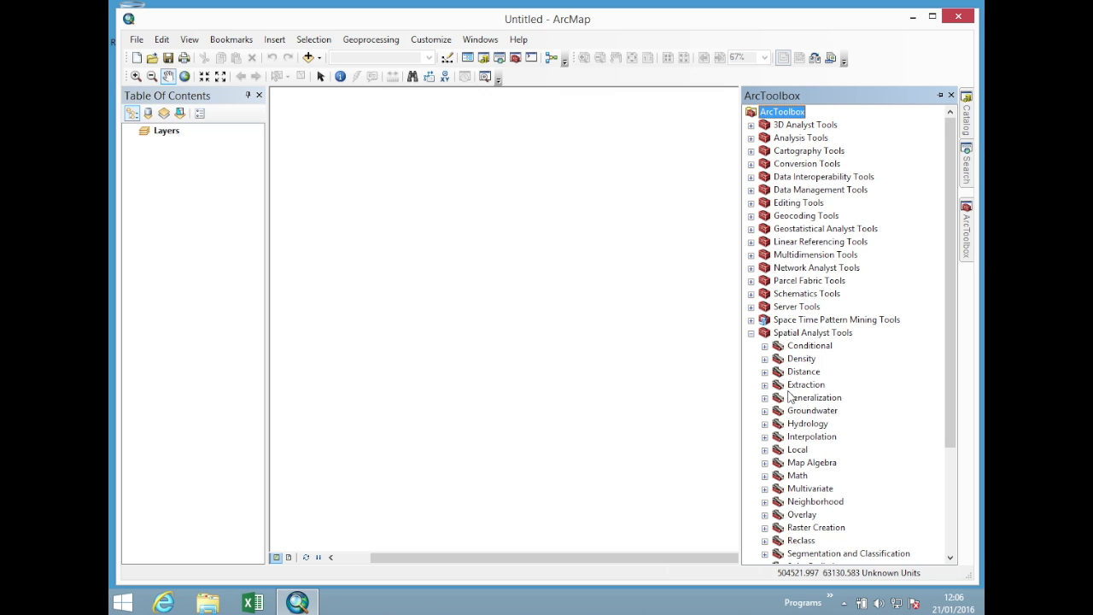
click(765, 501)
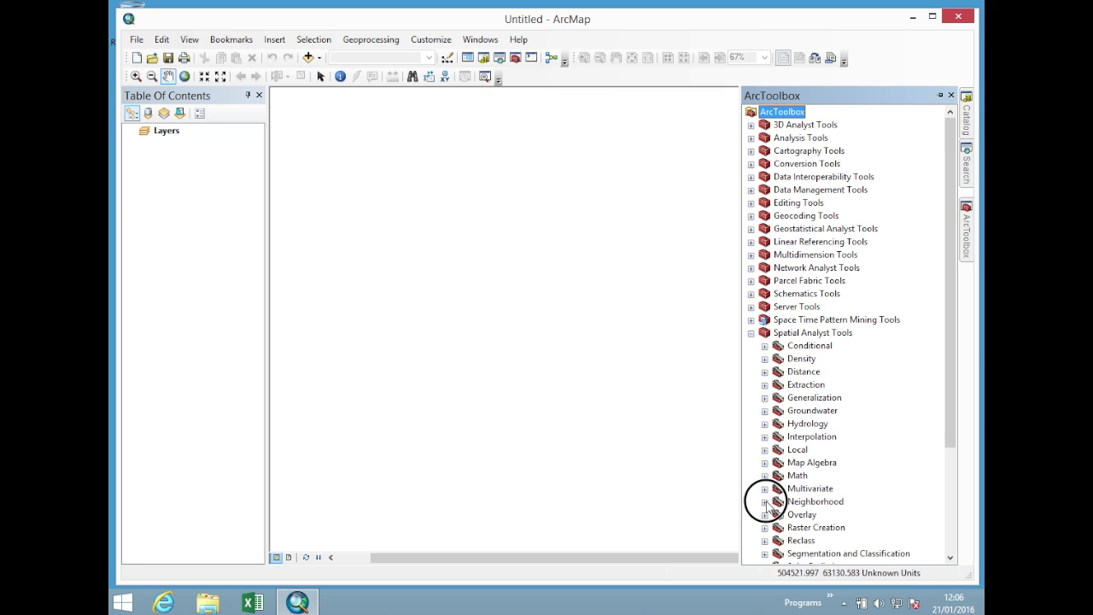
double_click(812, 502)
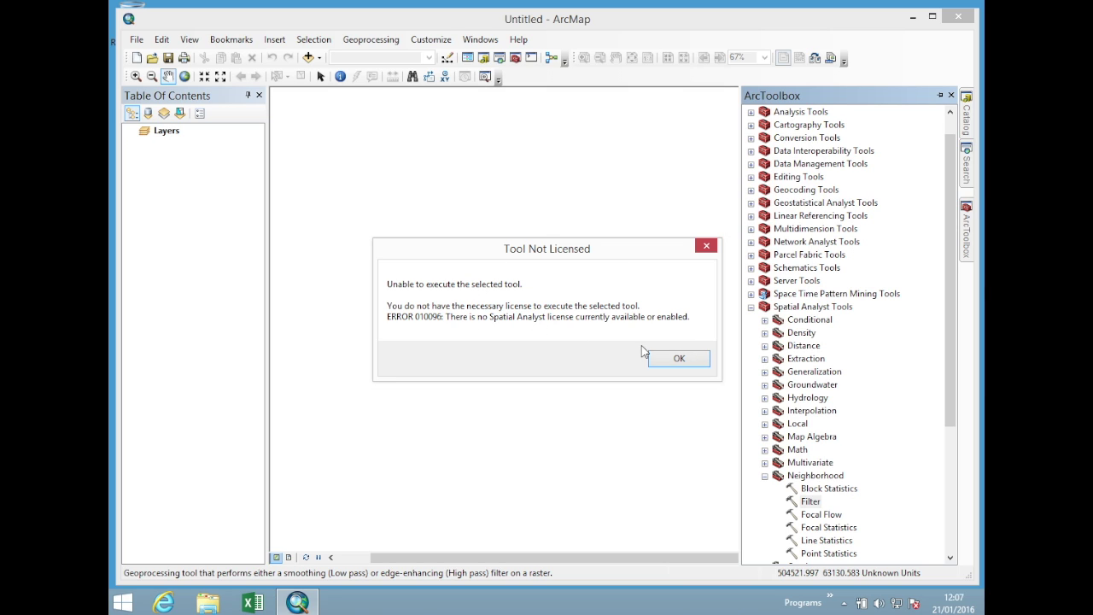
Dismiss the licence error and enable the 3D Analyst, ArcScan and Geostatistical Analyst extensions.
click(659, 361)
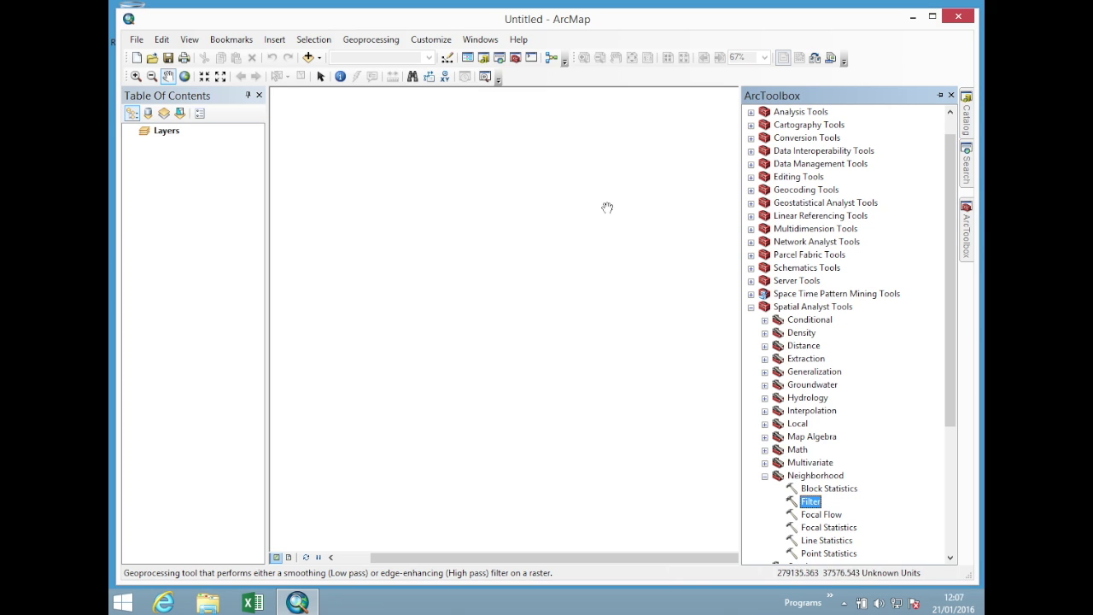
click(437, 40)
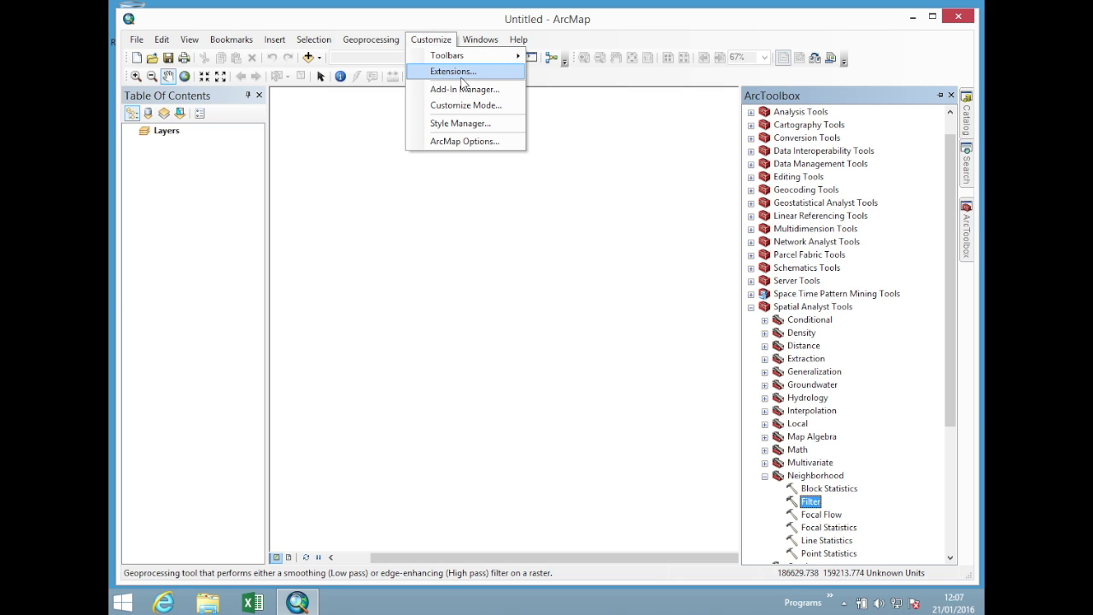
click(459, 75)
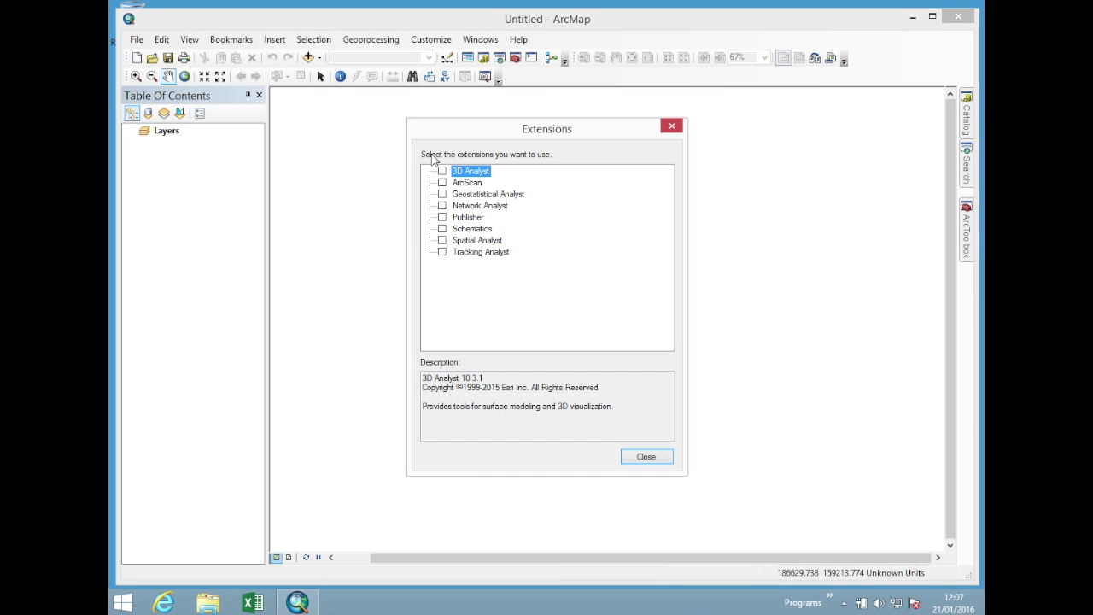
click(442, 171)
click(442, 182)
click(442, 194)
Enable the Network Analyst, Publisher, Schematics, Spatial Analyst and Tracking Analyst extensions, then show ArcToolbox again.
click(443, 206)
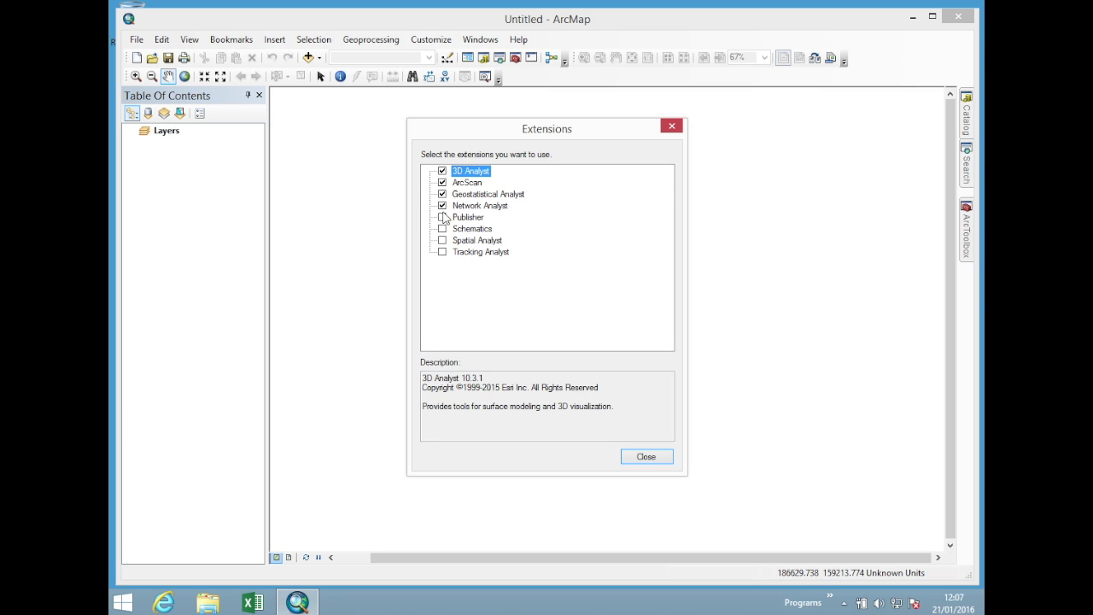
click(443, 217)
click(442, 229)
click(442, 240)
click(443, 252)
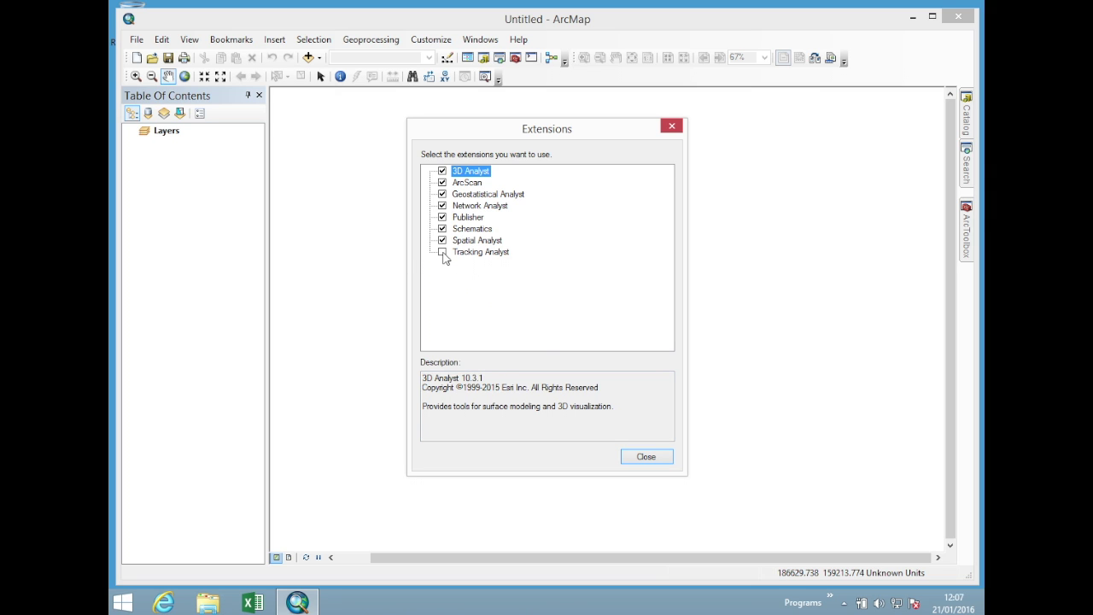
click(661, 457)
click(966, 233)
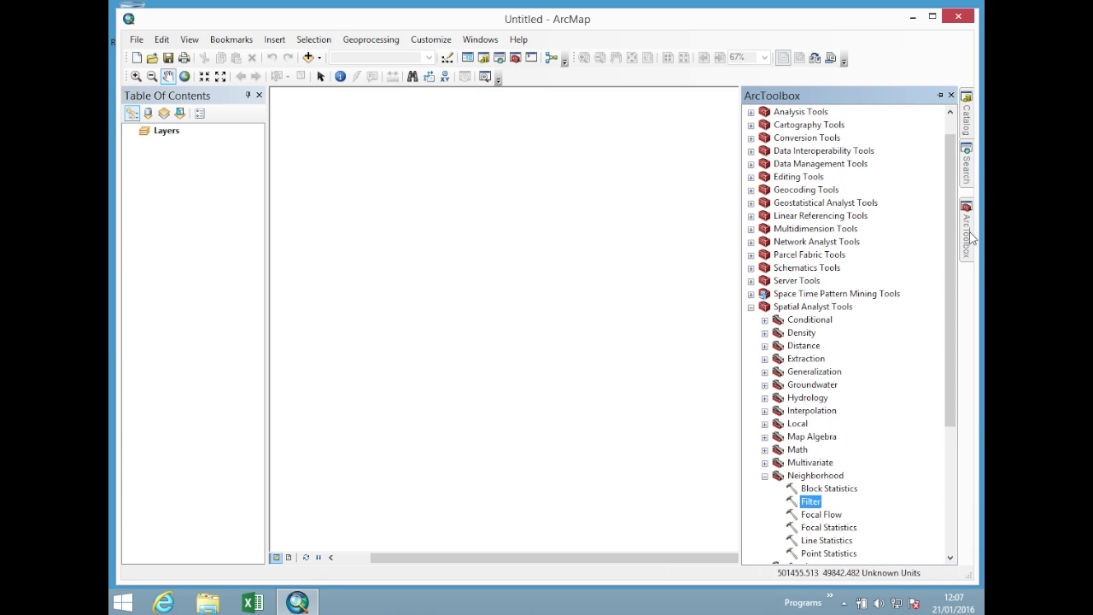
Launch the Neighborhood Filter tool to confirm no licence error appears, then cancel it.
double_click(814, 501)
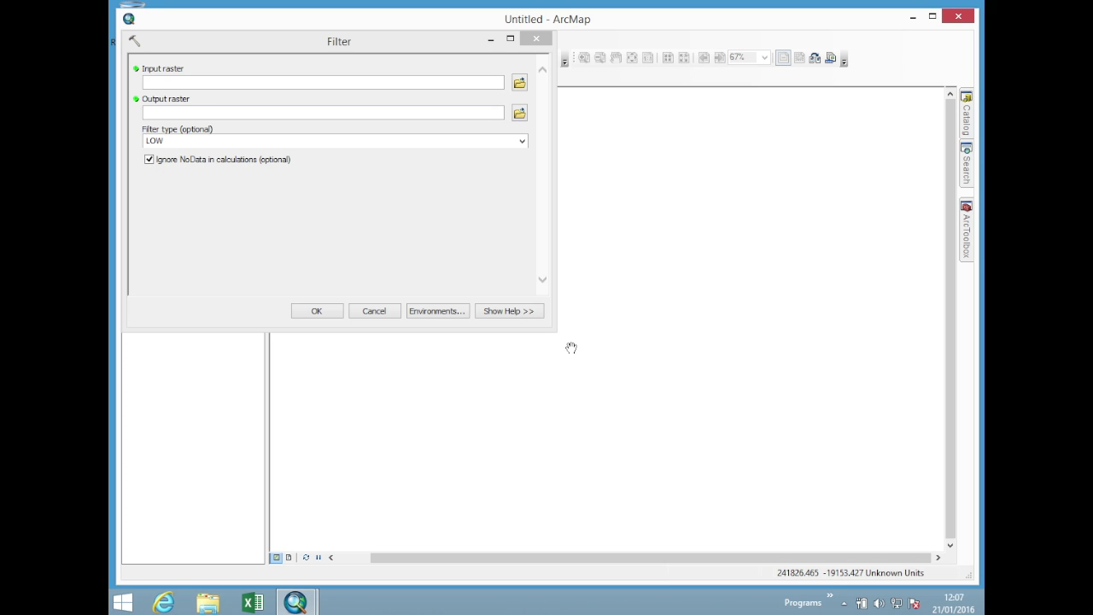
click(374, 312)
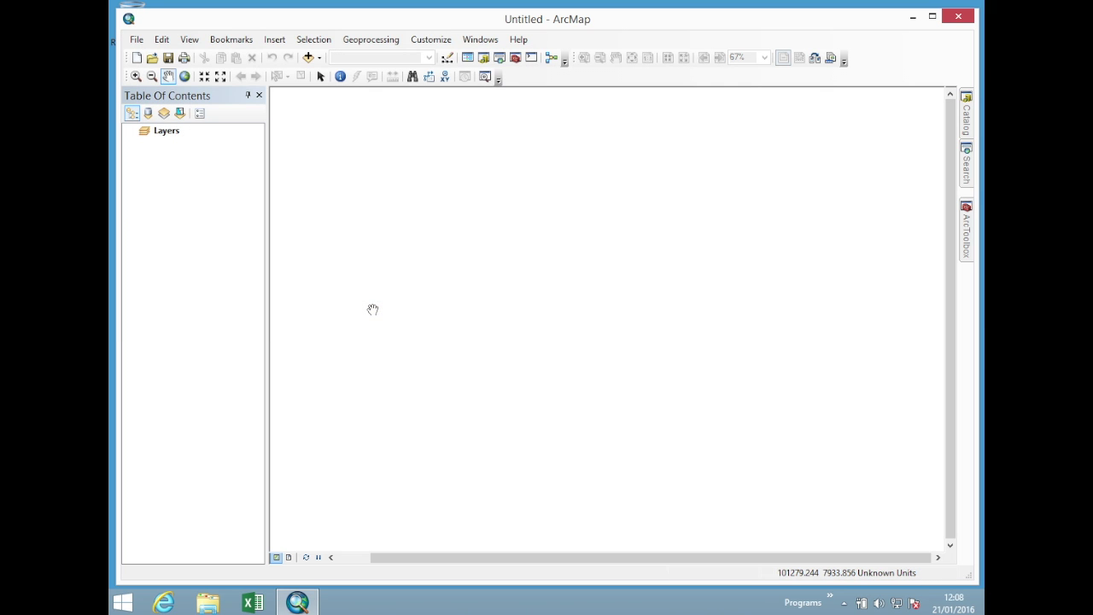